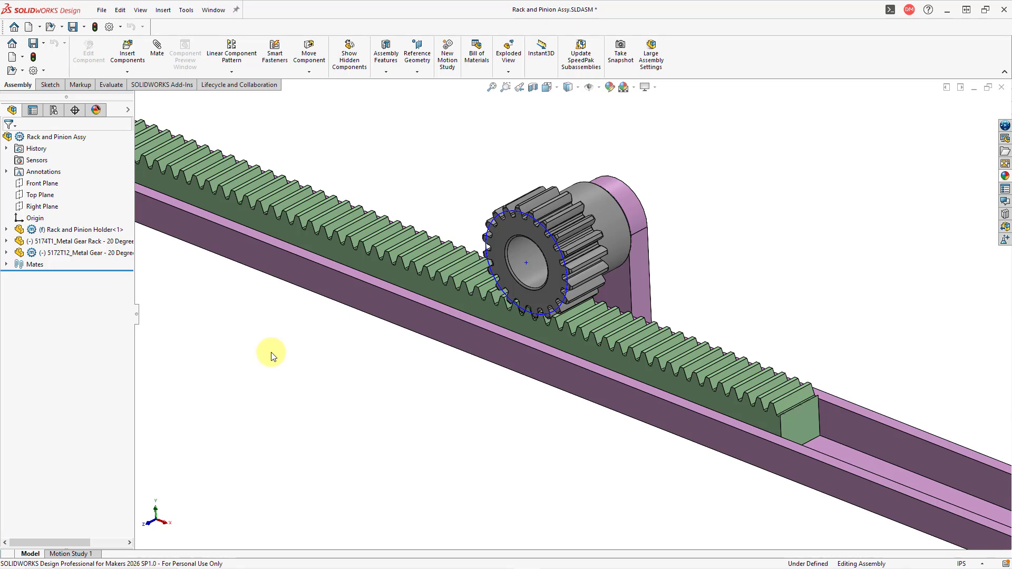
{"action": "left_click", "coordinate": [115, 243]}
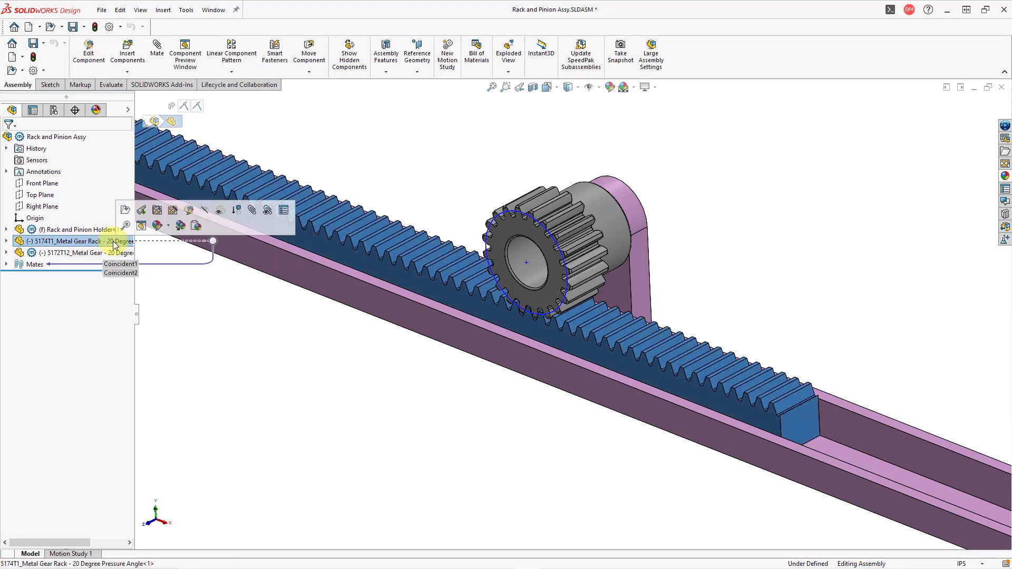
{"action": "left_click", "coordinate": [193, 293]}
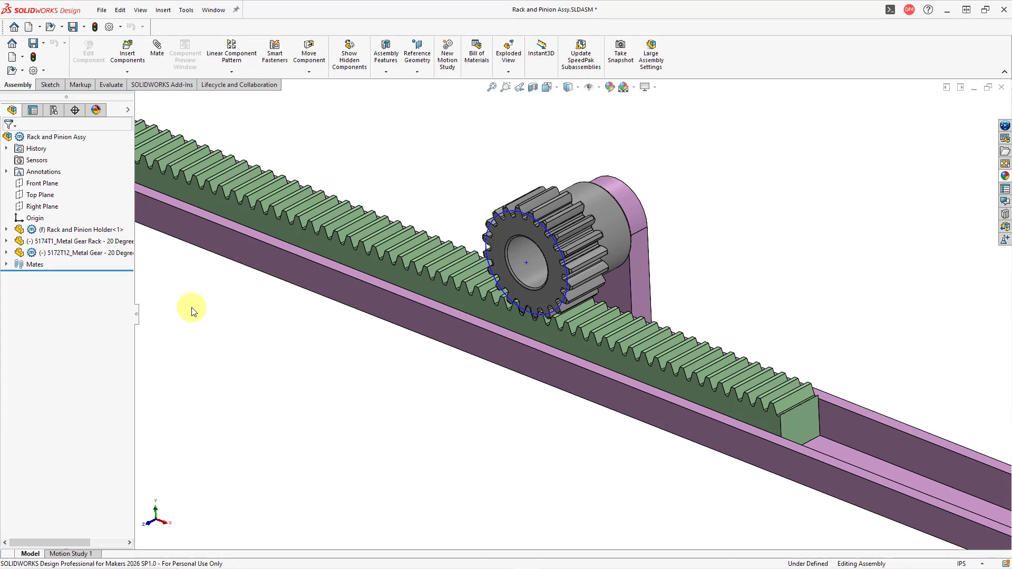
Step: Start a mechanical Rack Pinion mate and select the gear rack's long lower edge as the rack
{"action": "left_click", "coordinate": [157, 48]}
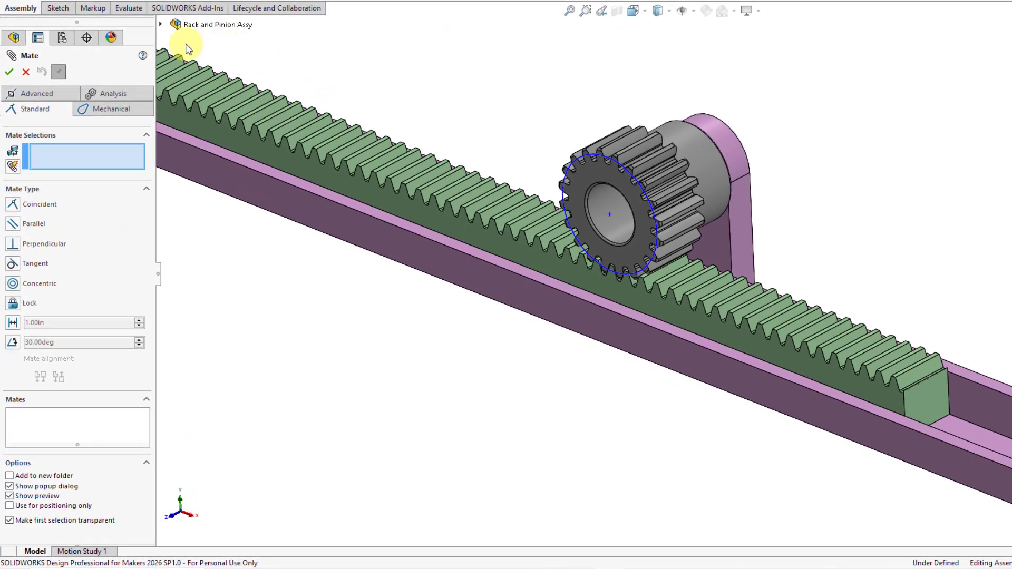
{"action": "left_click", "coordinate": [118, 111]}
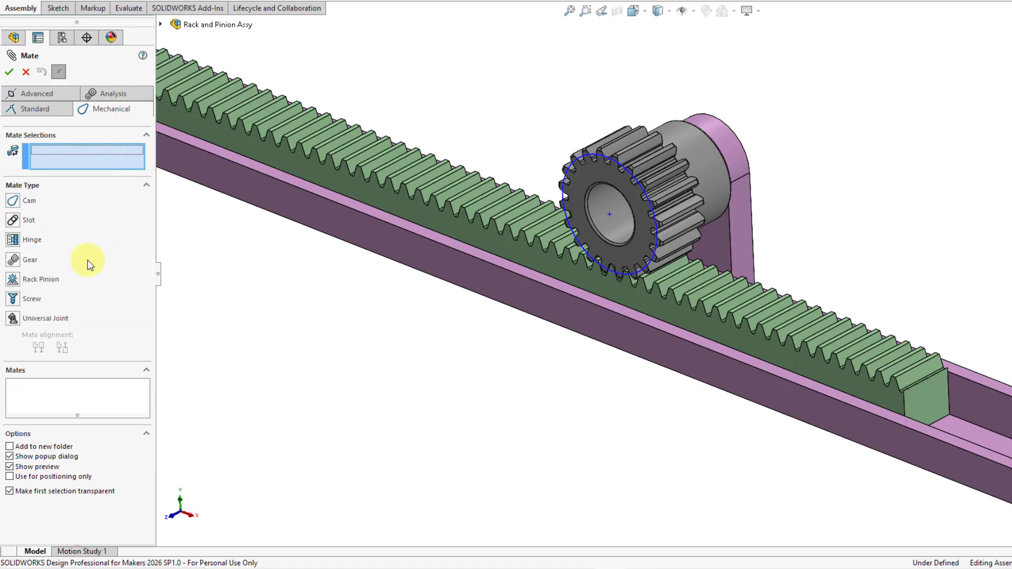
{"action": "left_click", "coordinate": [53, 279]}
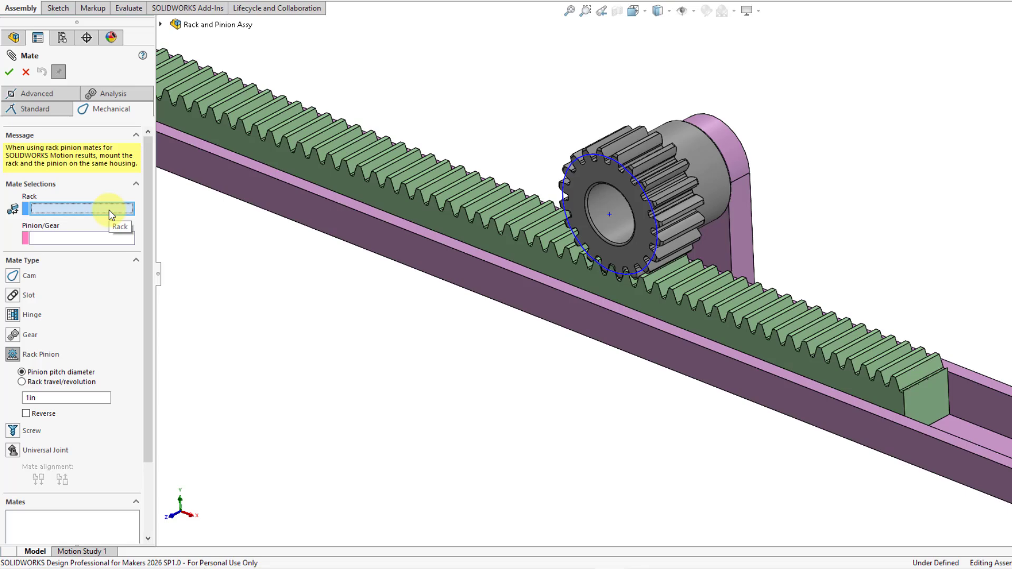
{"action": "scroll", "coordinate": [462, 293], "scroll_direction": "down", "scroll_amount": 1}
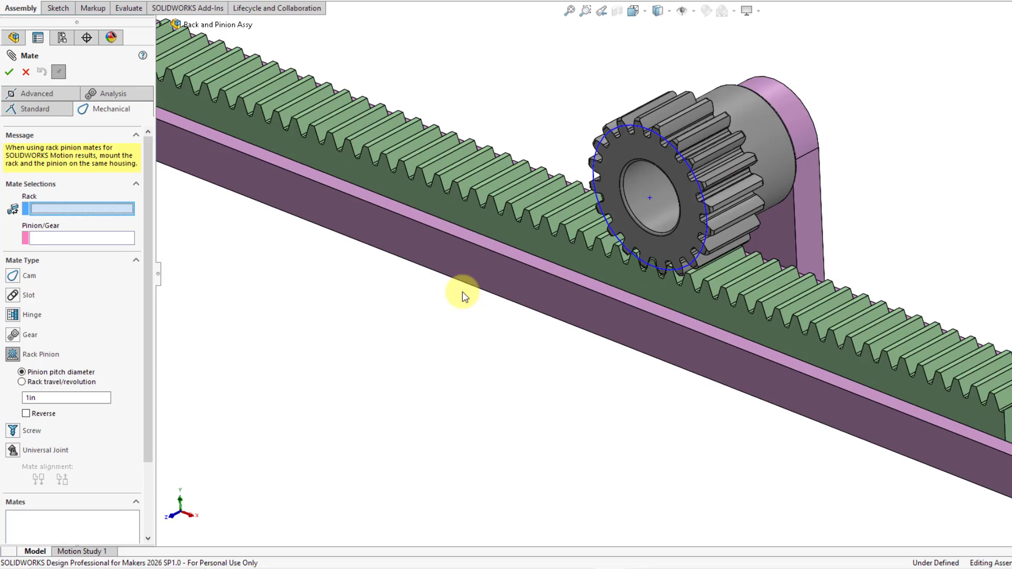
{"action": "scroll", "coordinate": [463, 293], "scroll_direction": "up", "scroll_amount": 5}
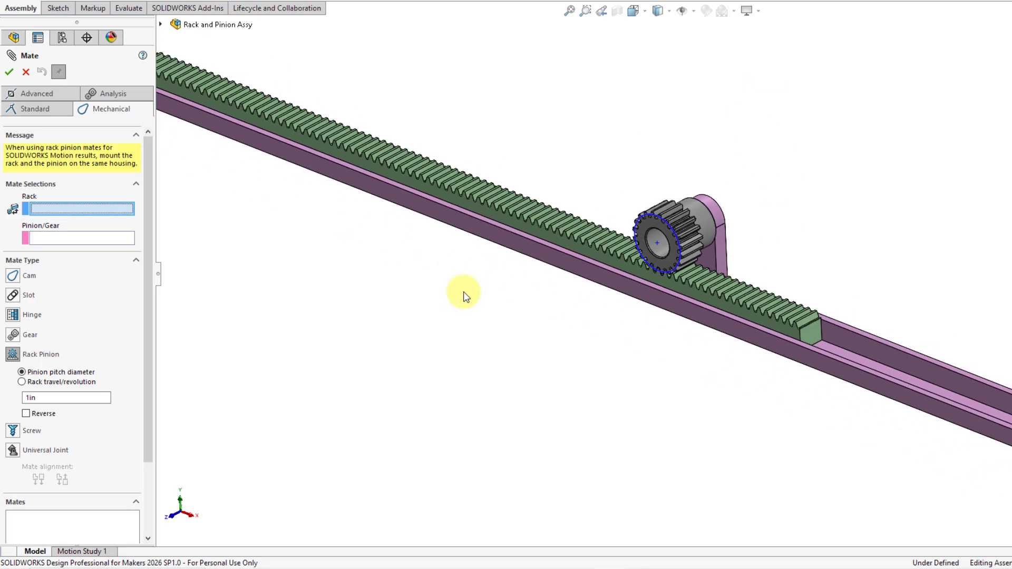
{"action": "scroll", "coordinate": [371, 176], "scroll_direction": "down", "scroll_amount": 2}
{"action": "left_click", "coordinate": [379, 171]}
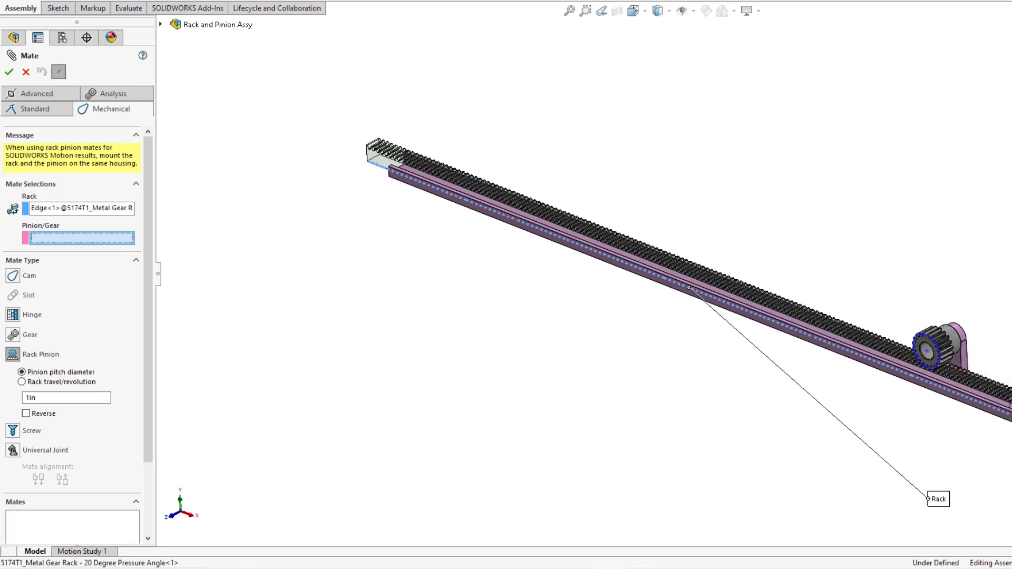
Step: Select the gear's pitch circle sketch as the pinion, reverse the direction, and accept the Rack Pinion mate
{"action": "scroll", "coordinate": [985, 354], "scroll_direction": "down", "scroll_amount": 5}
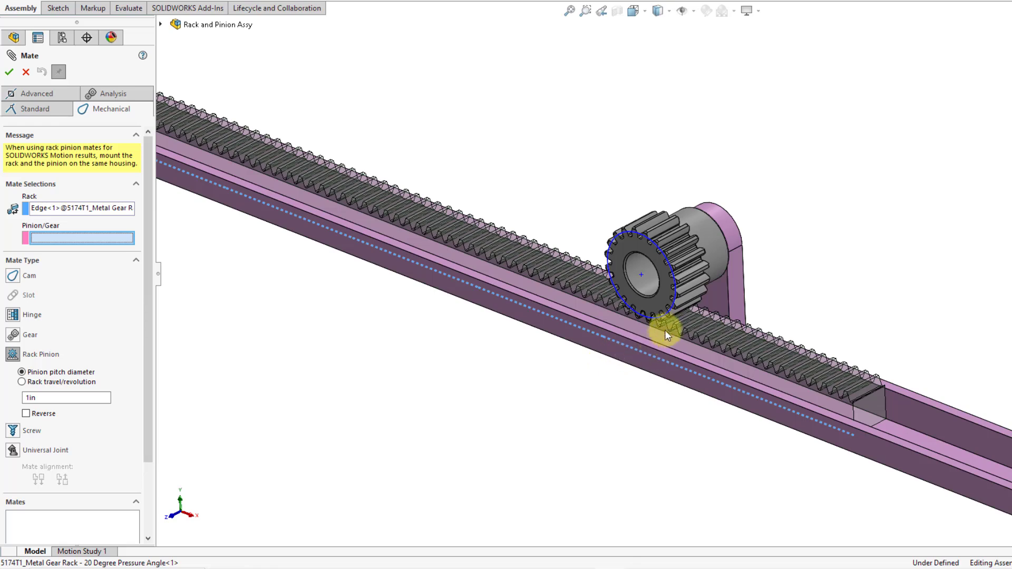
{"action": "scroll", "coordinate": [666, 322], "scroll_direction": "down", "scroll_amount": 2}
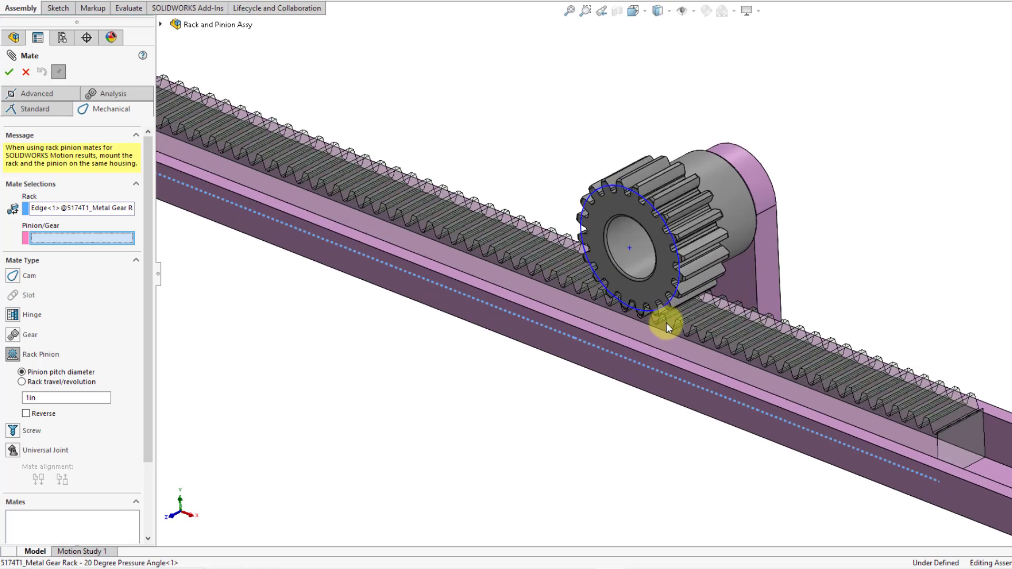
{"action": "left_click", "coordinate": [612, 191]}
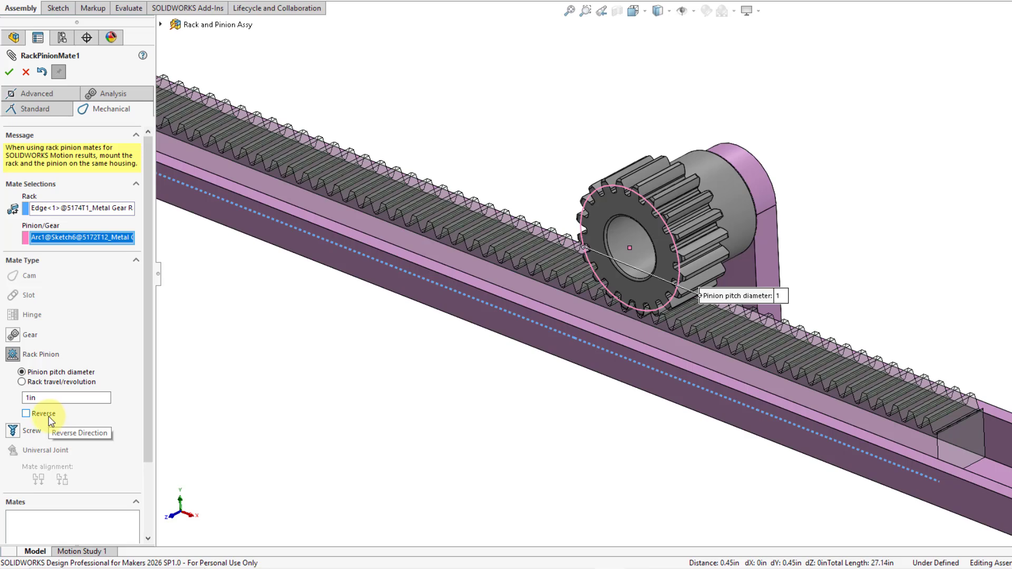
{"action": "left_click", "coordinate": [28, 414]}
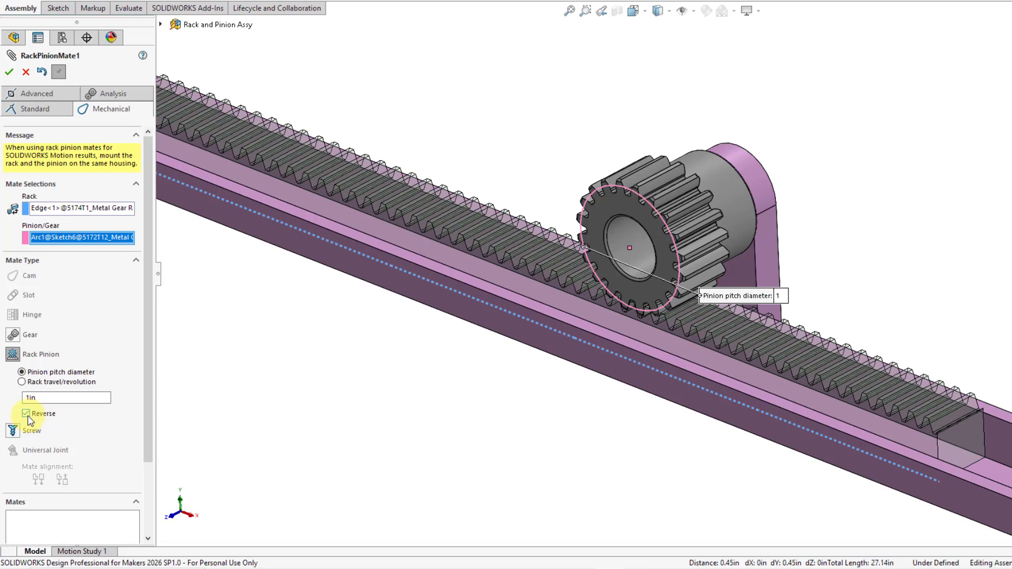
{"action": "left_click_drag", "start_coordinate": [145, 392], "coordinate": [146, 477]}
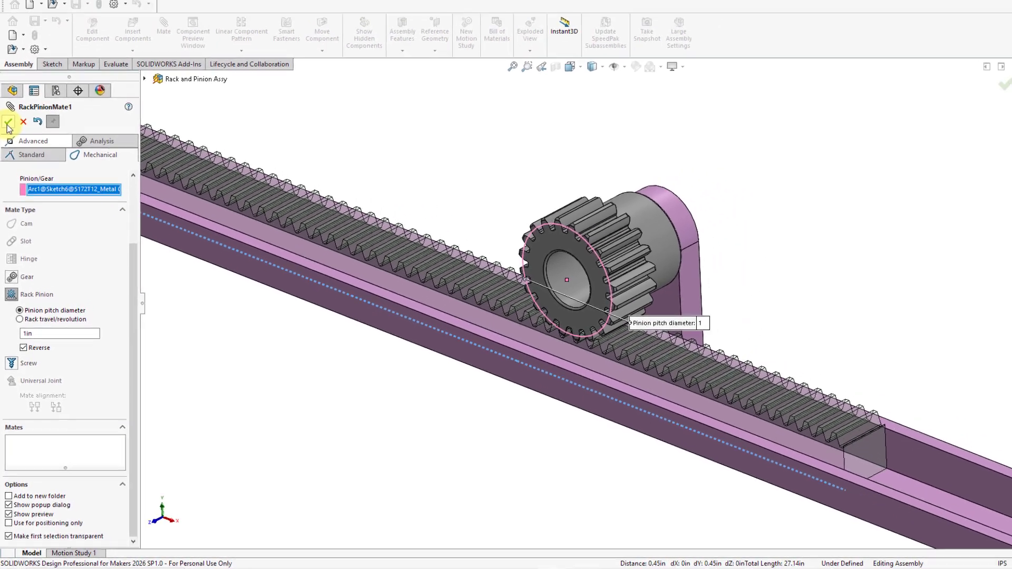
{"action": "left_click", "coordinate": [9, 75]}
{"action": "left_click", "coordinate": [8, 141]}
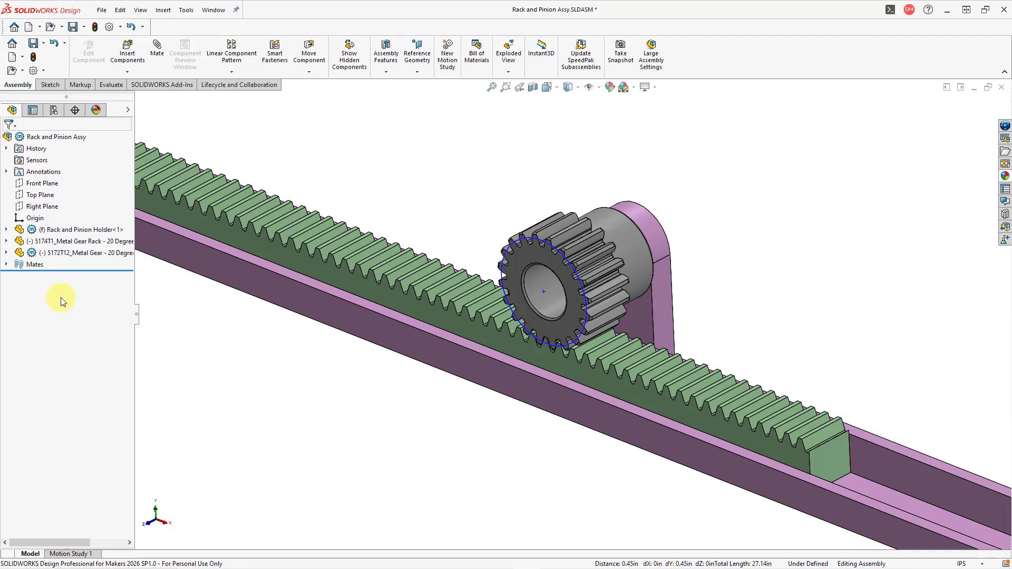
Step: Expand the Mates folder and widen the feature tree to review the assembly's mates
{"action": "left_click", "coordinate": [6, 265]}
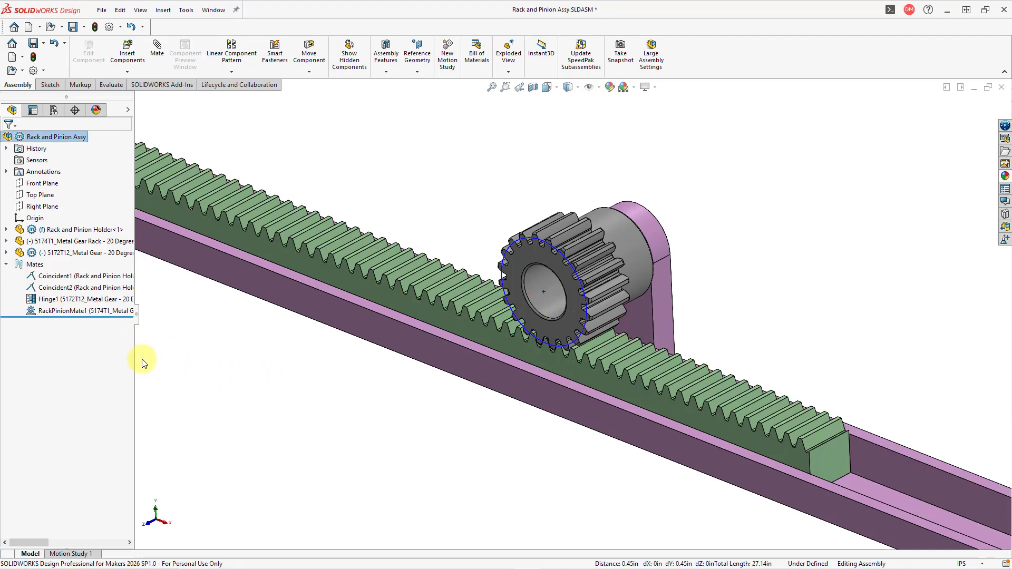
{"action": "left_click_drag", "start_coordinate": [137, 356], "coordinate": [179, 358]}
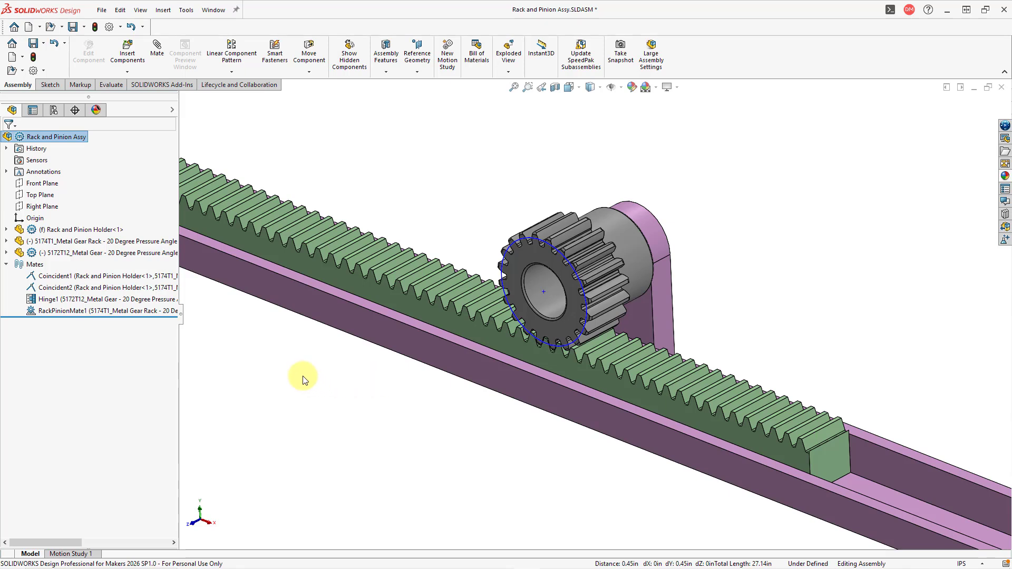
{"action": "mouse_move", "coordinate": [163, 303]}
Step: Open Motion Study 1 with its timeline expanded and set the study type to Basic Motion
{"action": "left_click", "coordinate": [71, 553]}
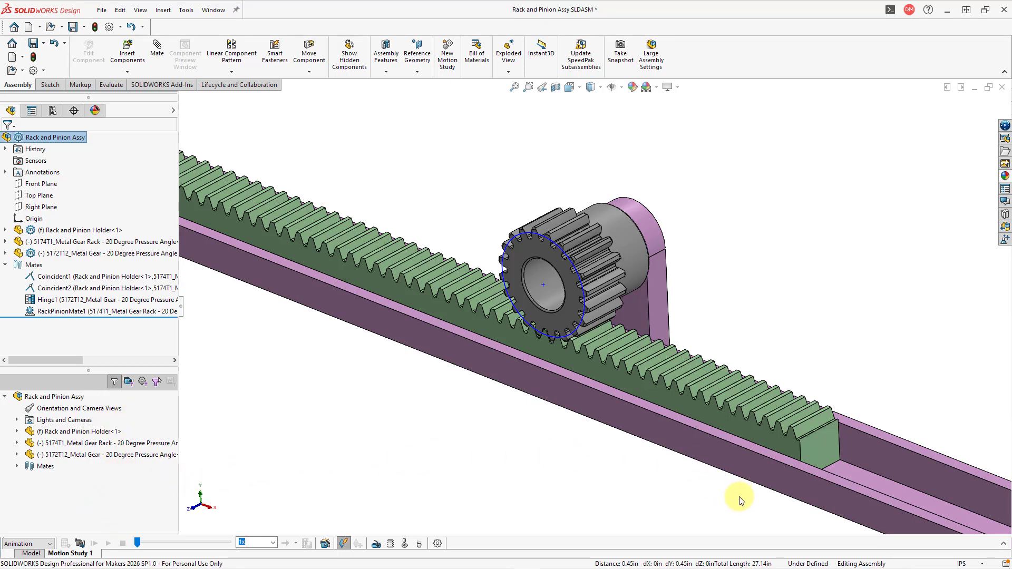
{"action": "left_click", "coordinate": [1005, 548]}
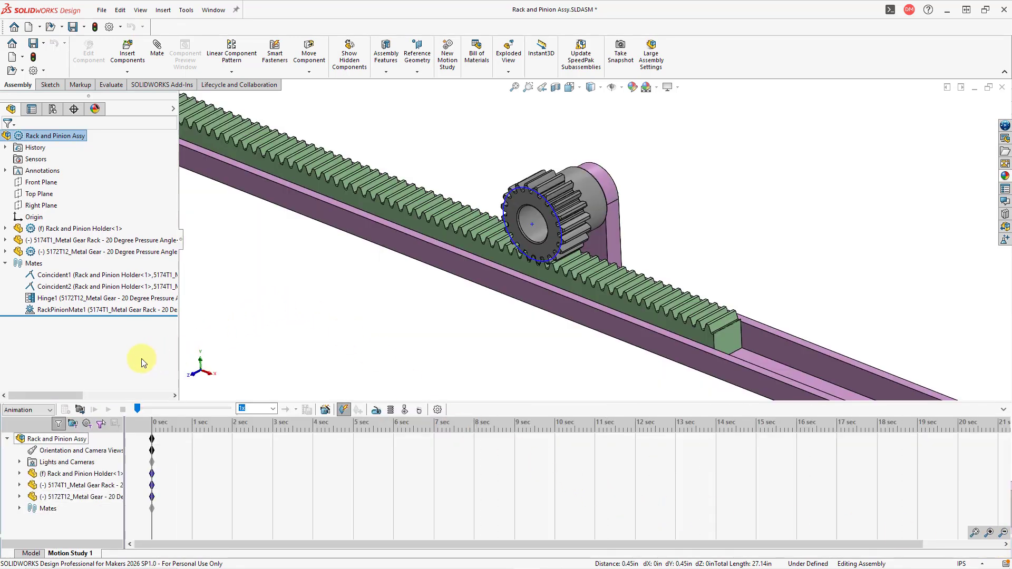
{"action": "left_click", "coordinate": [45, 411]}
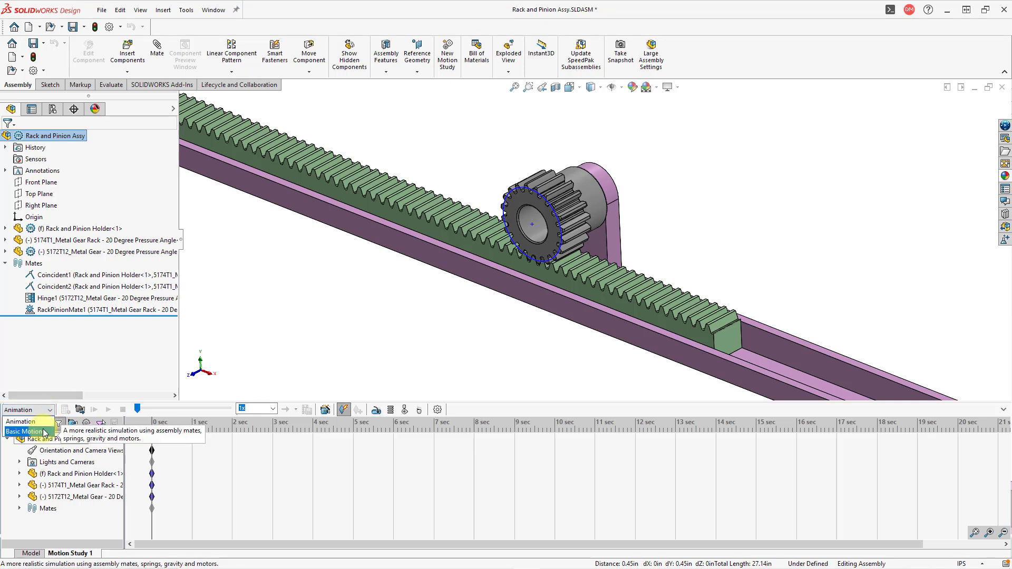
{"action": "left_click", "coordinate": [45, 431]}
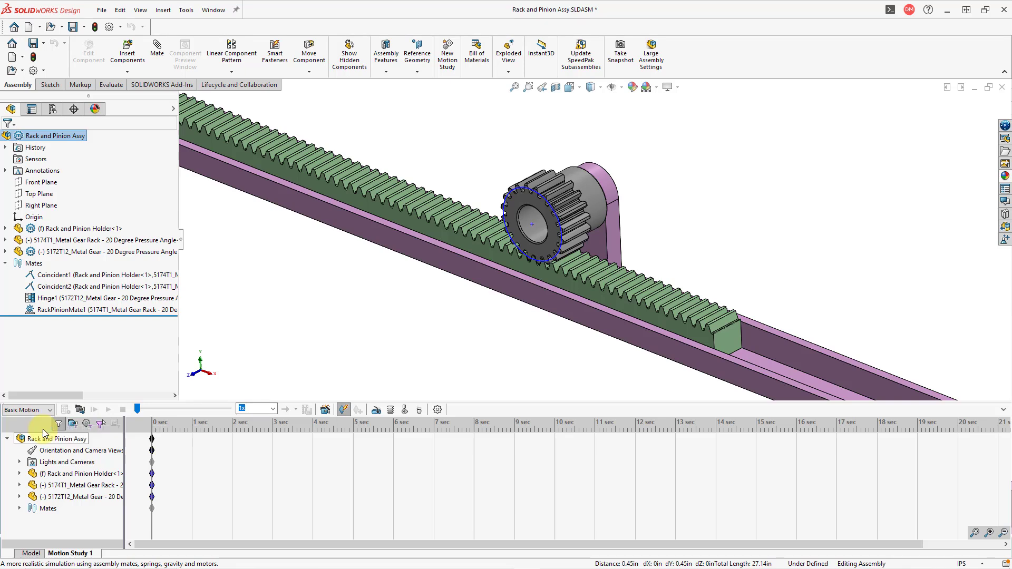
Step: Add a rotary motor on the gear's bore face, reverse its direction, and make it move relative to the Rack and Pinion Holder
{"action": "left_click", "coordinate": [375, 413]}
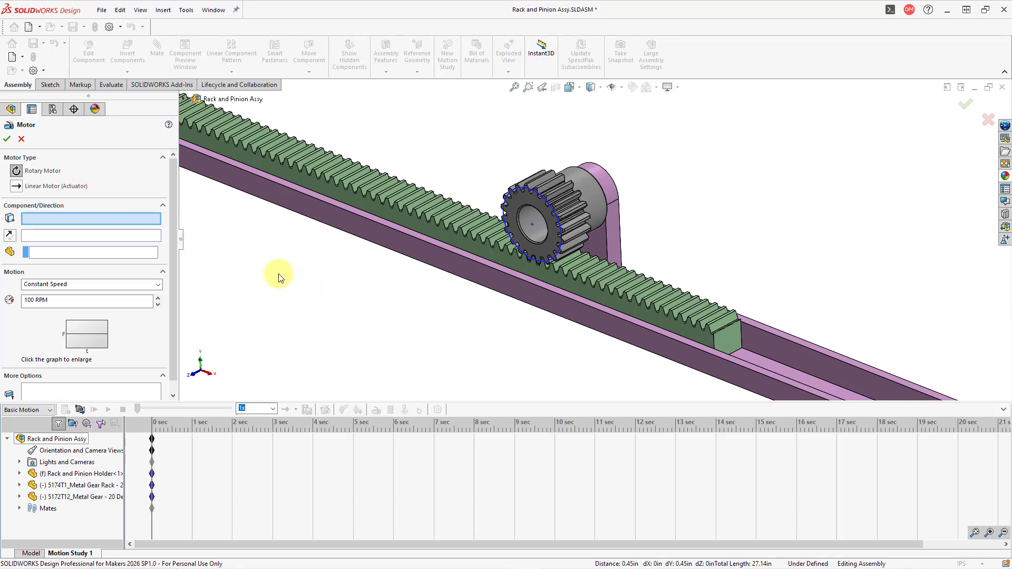
{"action": "left_click", "coordinate": [529, 231]}
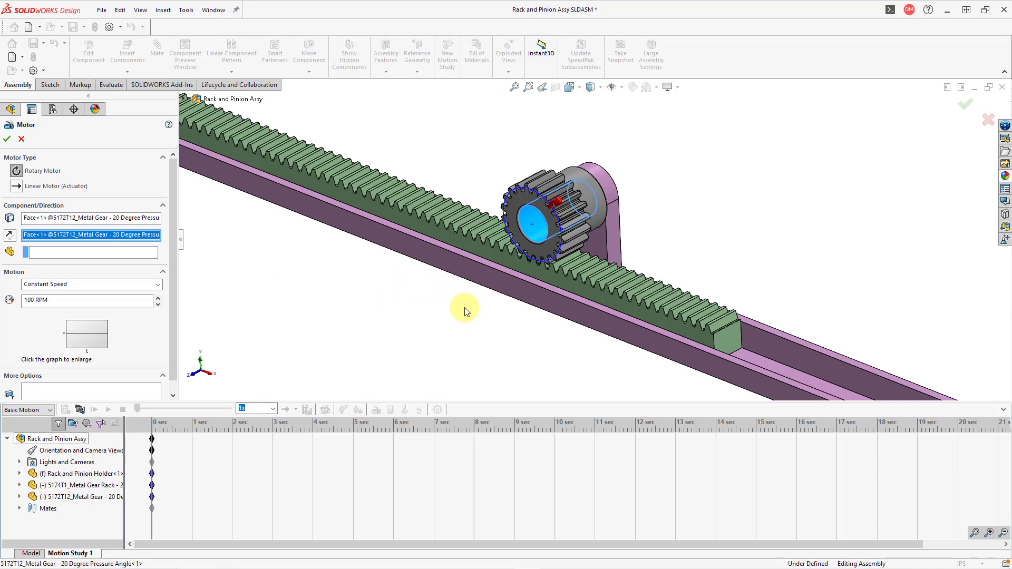
{"action": "middle_click_drag", "start_coordinate": [560, 334], "coordinate": [585, 316]}
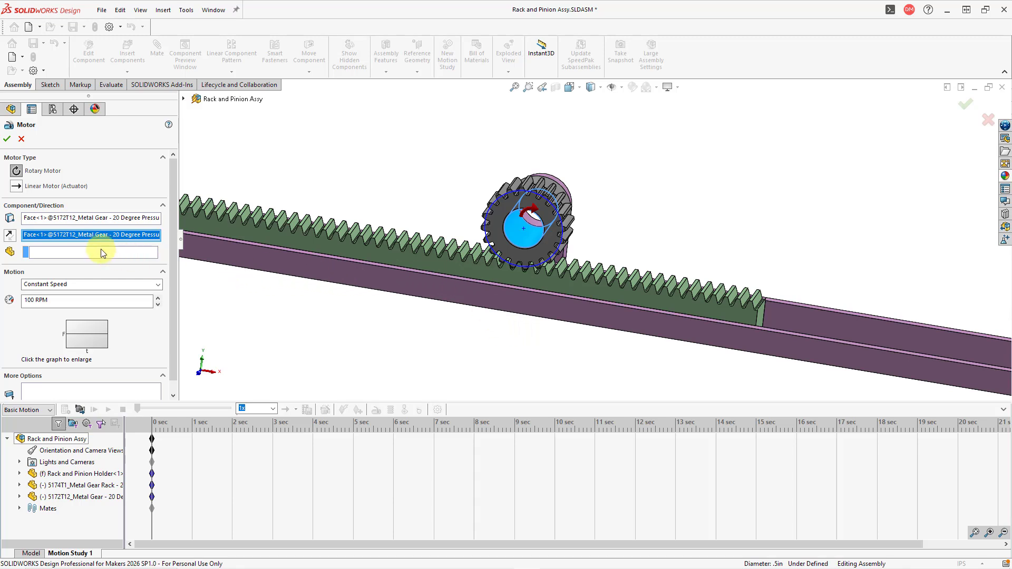
{"action": "left_click", "coordinate": [10, 236]}
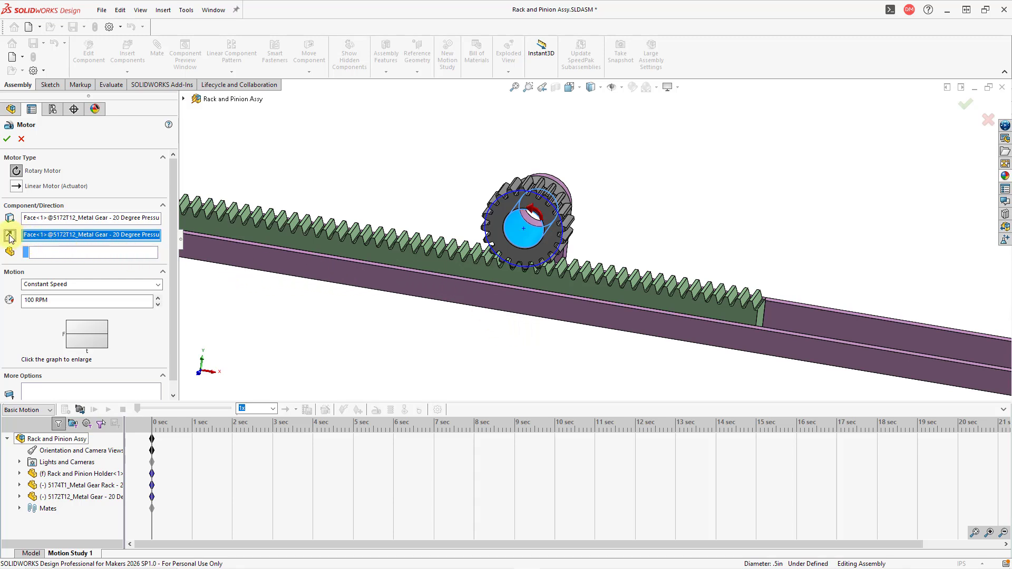
{"action": "left_click", "coordinate": [49, 252]}
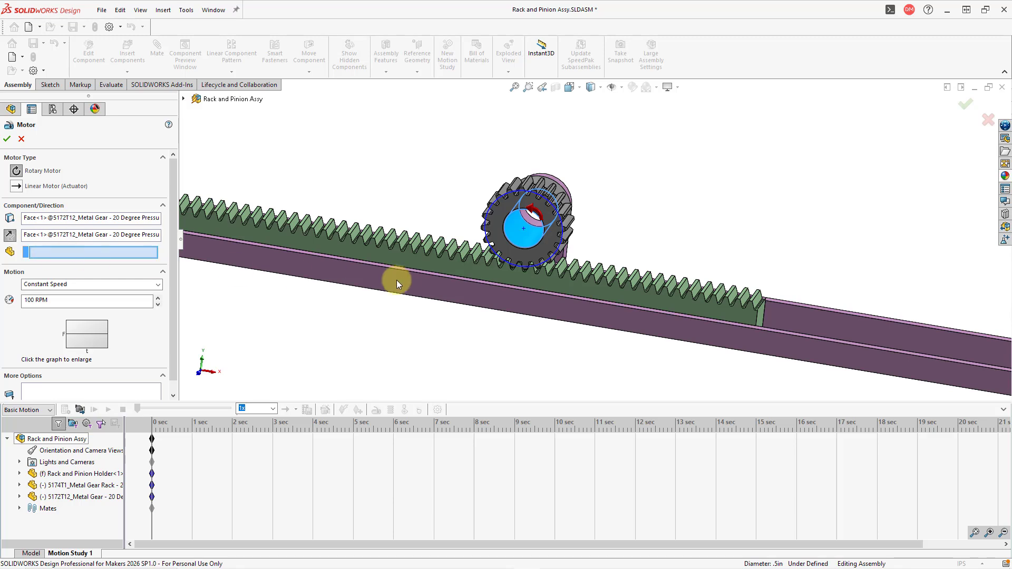
{"action": "left_click", "coordinate": [495, 298]}
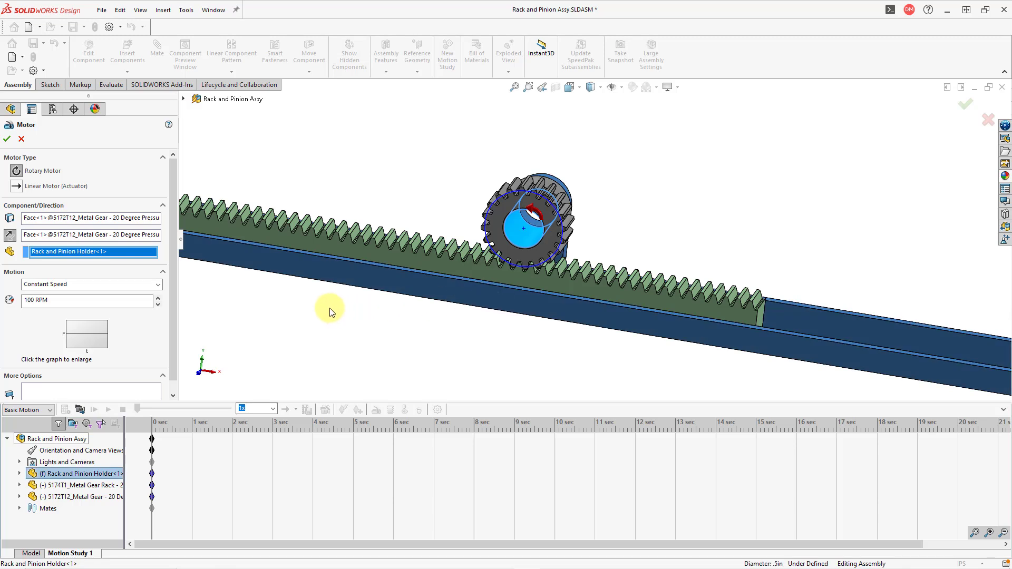
Step: Set the rotary motor to Constant Speed at 15 RPM and accept it
{"action": "left_click", "coordinate": [156, 286]}
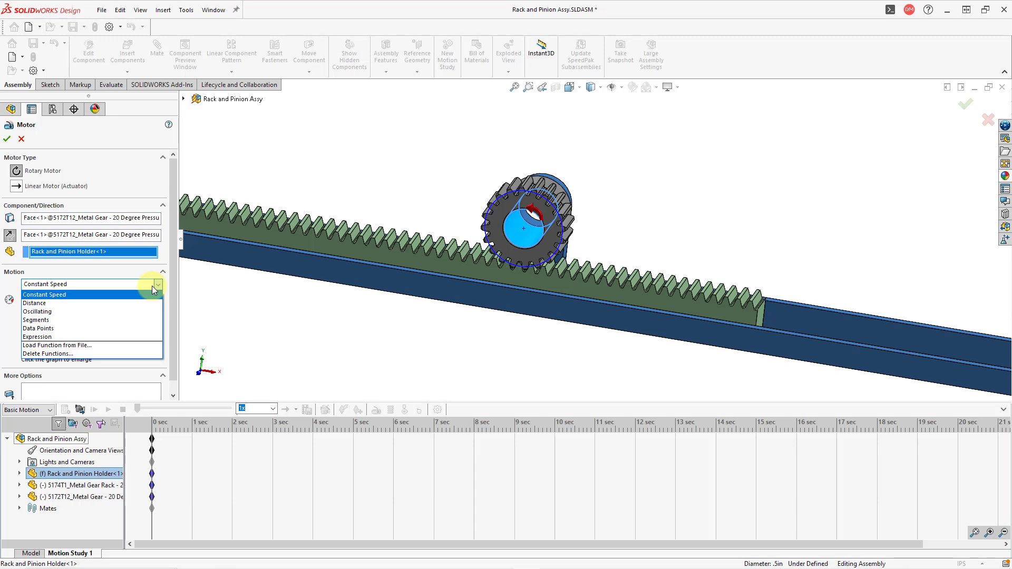
{"action": "left_click", "coordinate": [135, 295]}
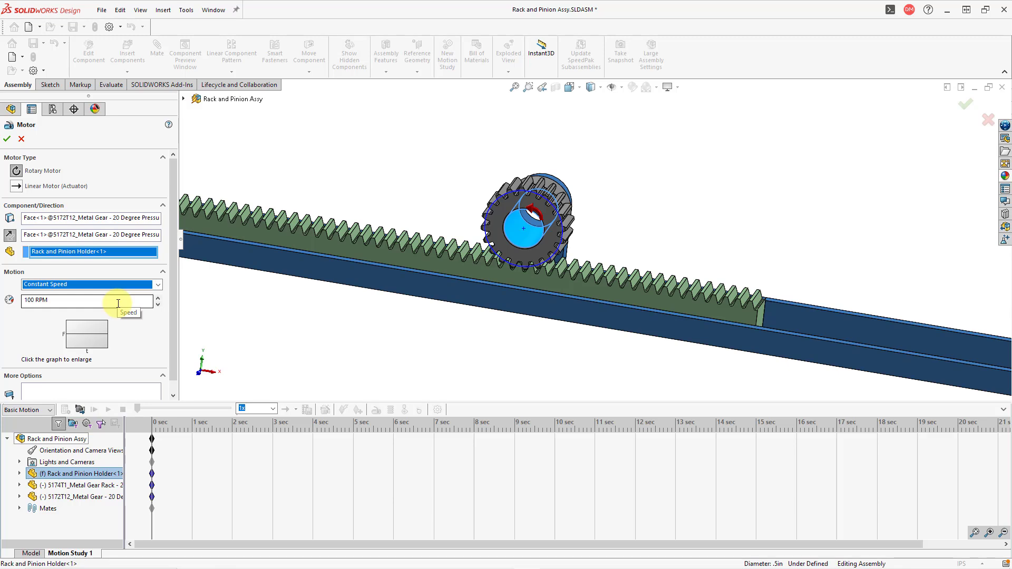
{"action": "left_click", "coordinate": [29, 302]}
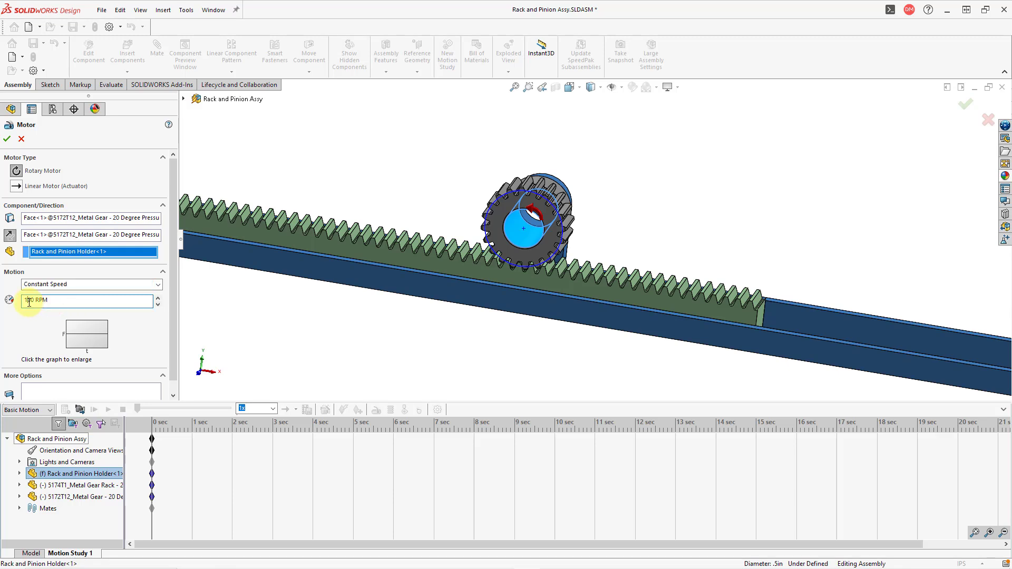
{"action": "double_click", "coordinate": [29, 302]}
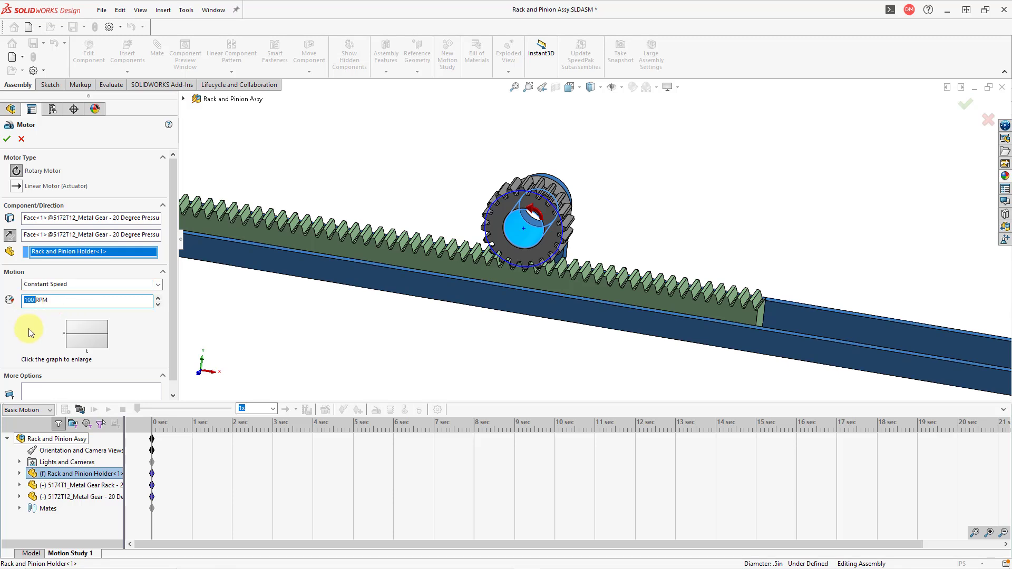
{"action": "type", "text": "15"}
{"action": "key", "text": "Return"}
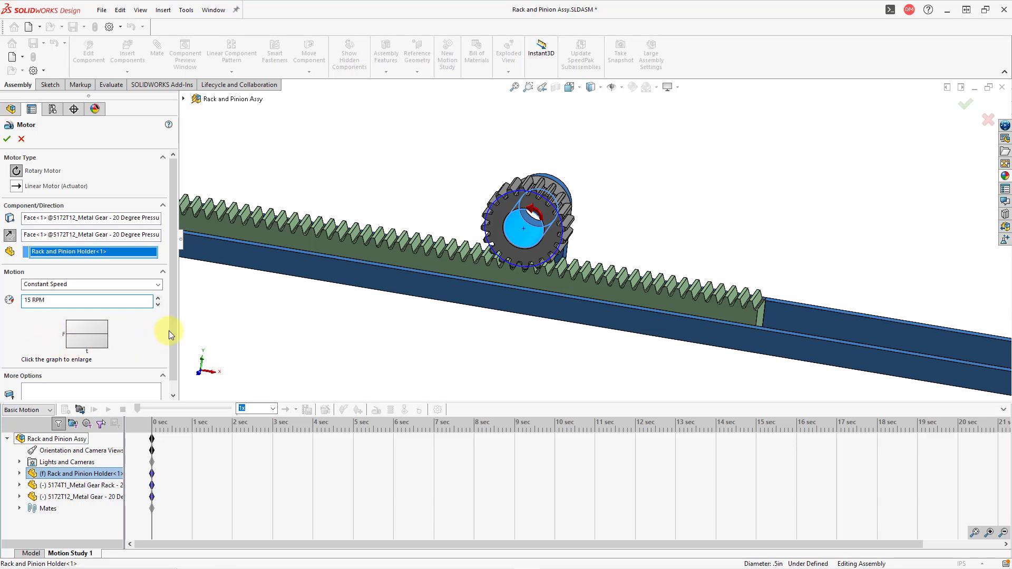
{"action": "scroll", "coordinate": [169, 330], "scroll_direction": "down", "scroll_amount": 1}
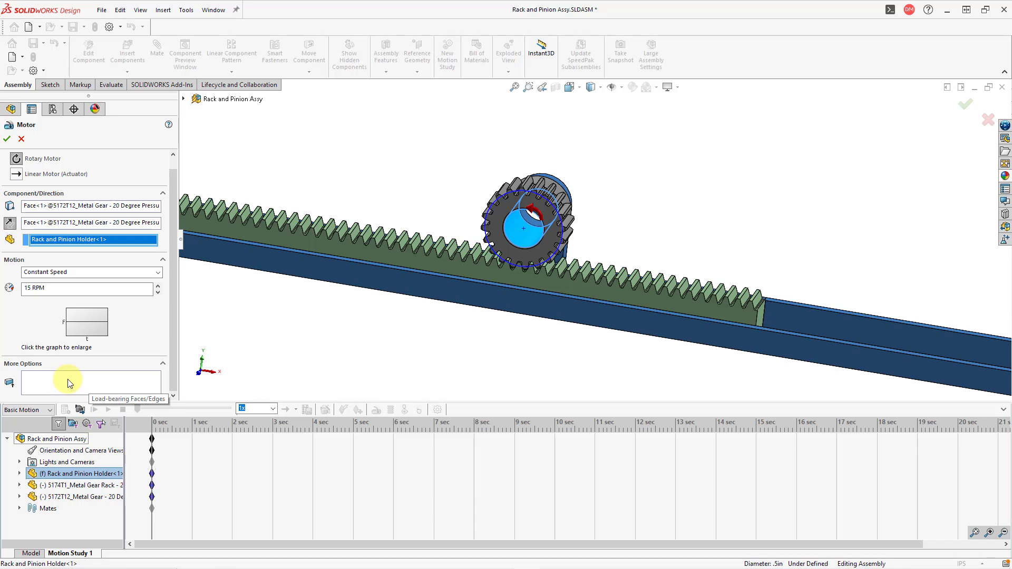
{"action": "left_click", "coordinate": [8, 140]}
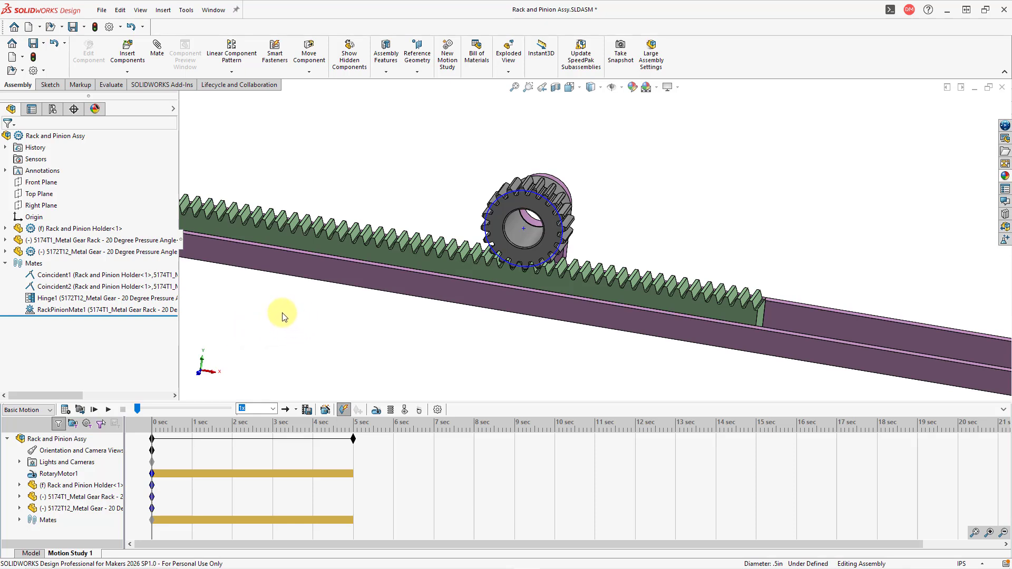
Step: Calculate the motion study and play back the rack and pinion animation
{"action": "left_click", "coordinate": [65, 410]}
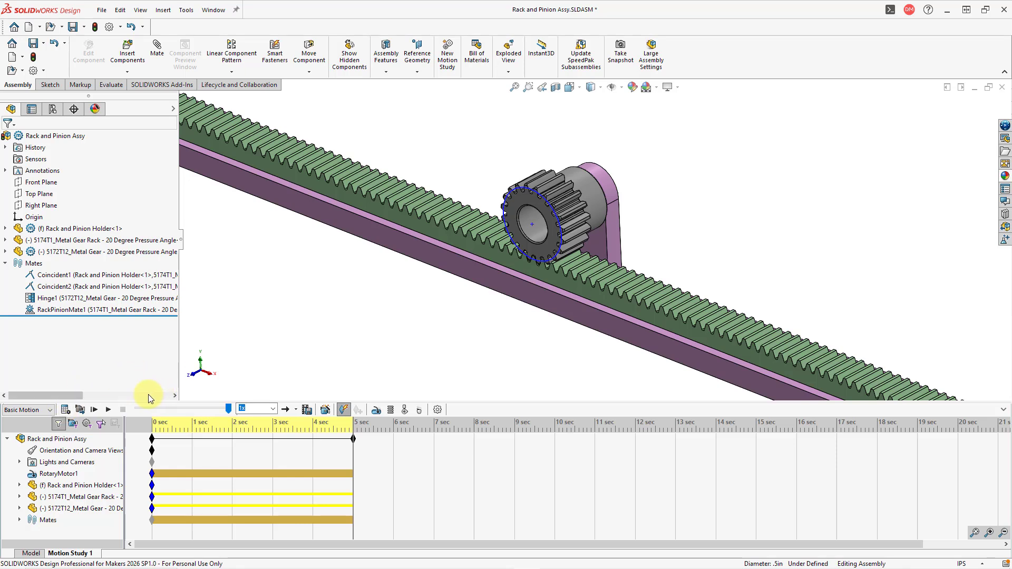
{"action": "left_click", "coordinate": [108, 410]}
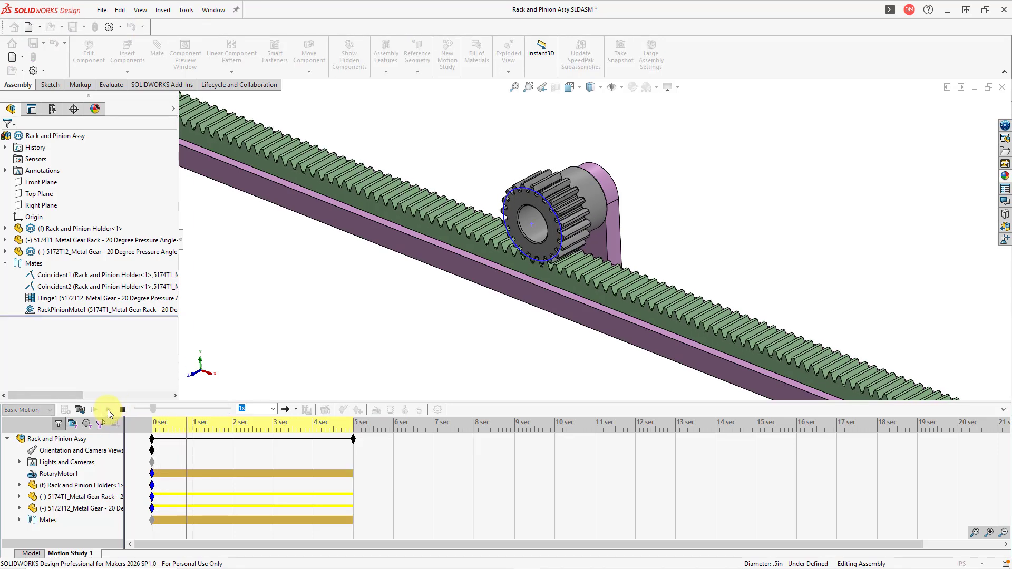